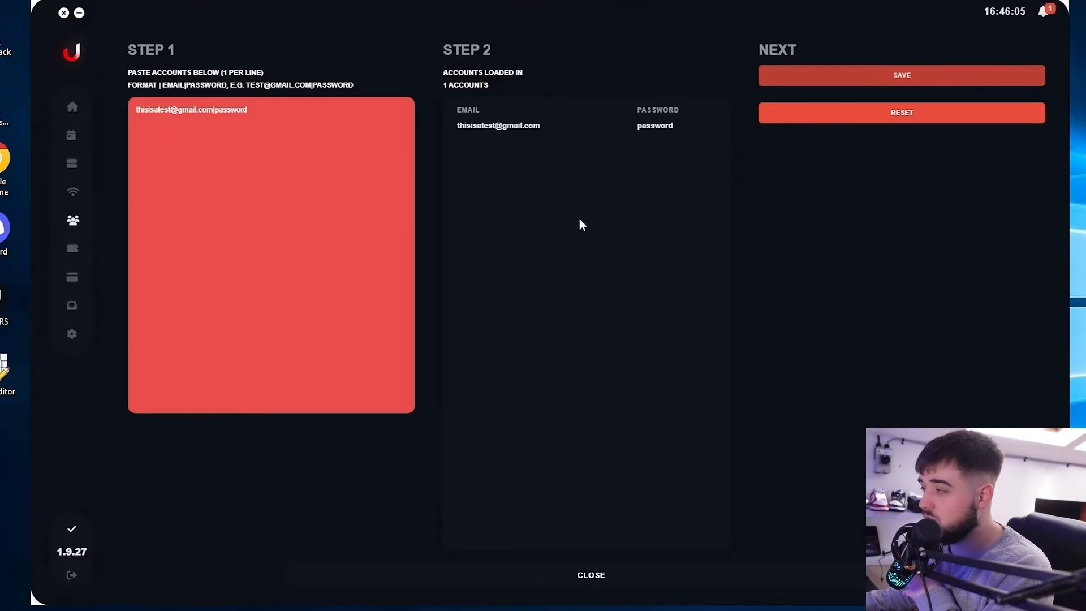
Save the pasted account and view it as not ready on the Draw Profiles page.
{"action": "left_click", "coordinate": [880, 82]}
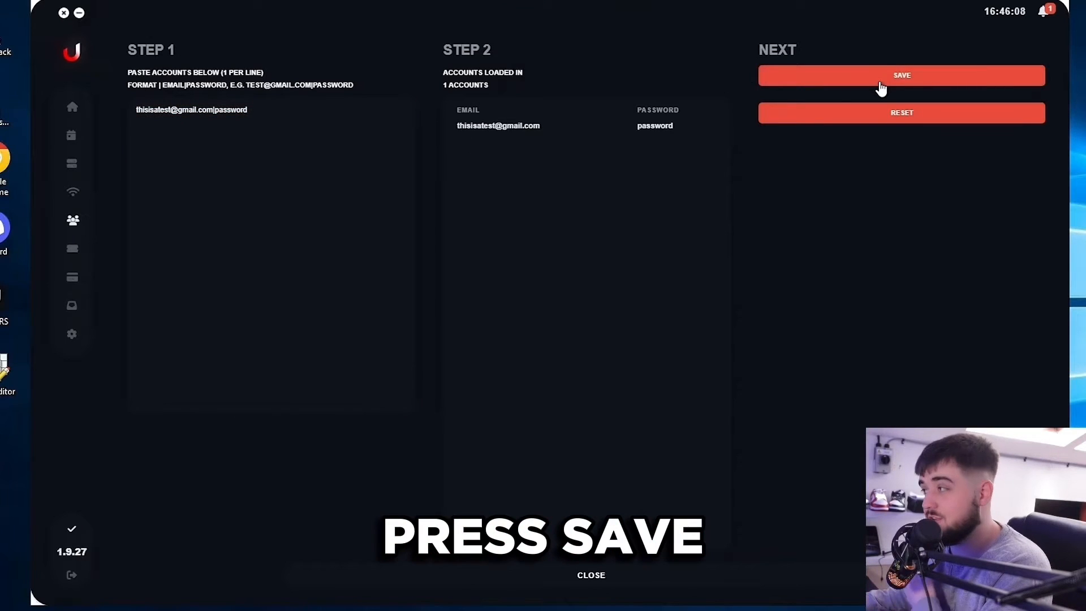
{"action": "left_click", "coordinate": [879, 83]}
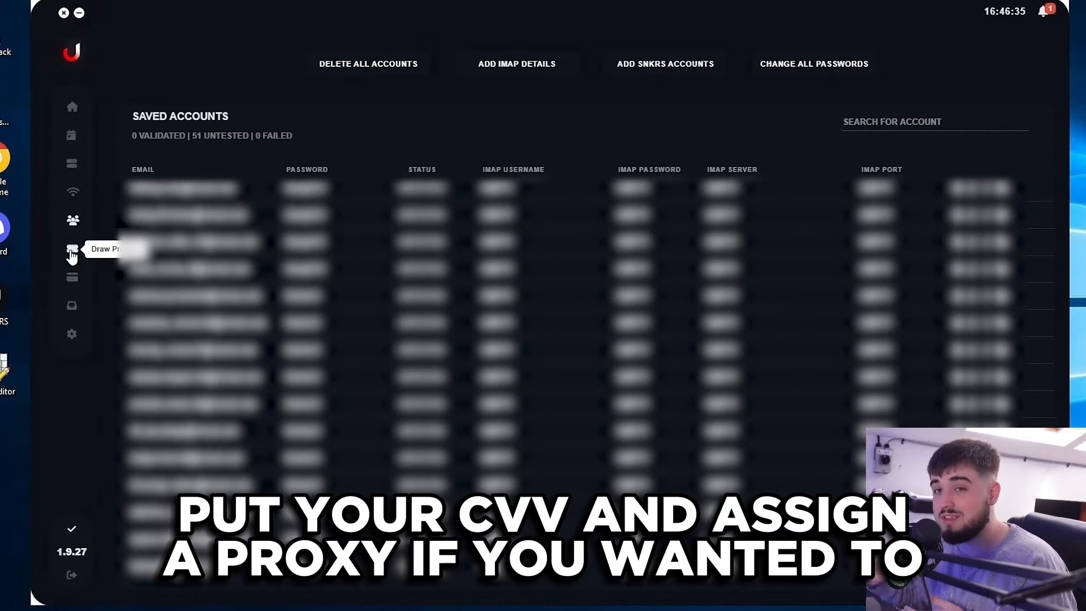
{"action": "left_click", "coordinate": [72, 250]}
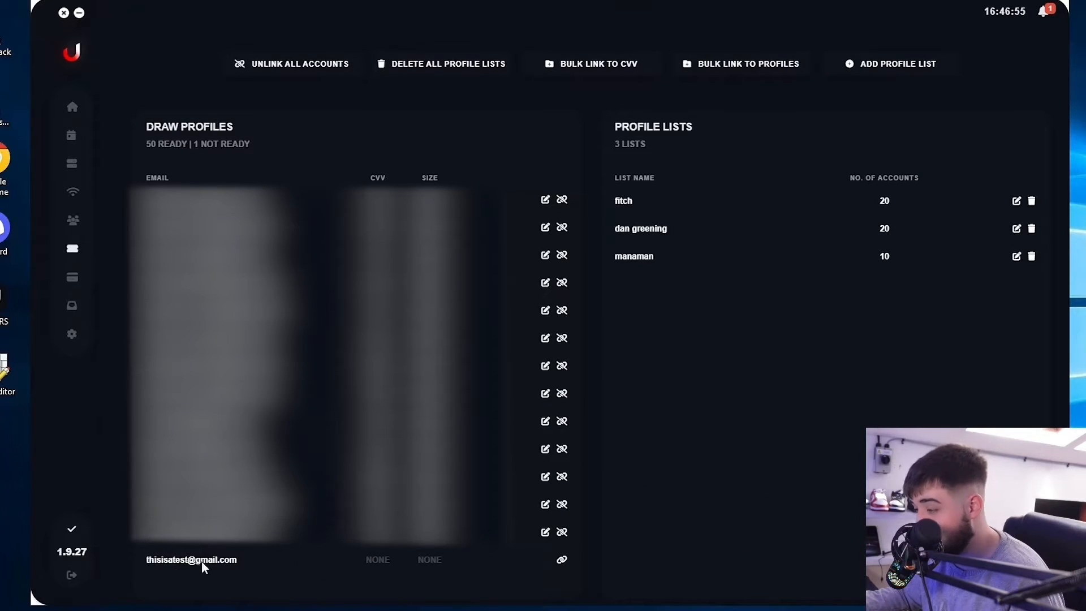
{"action": "left_click", "coordinate": [561, 563]}
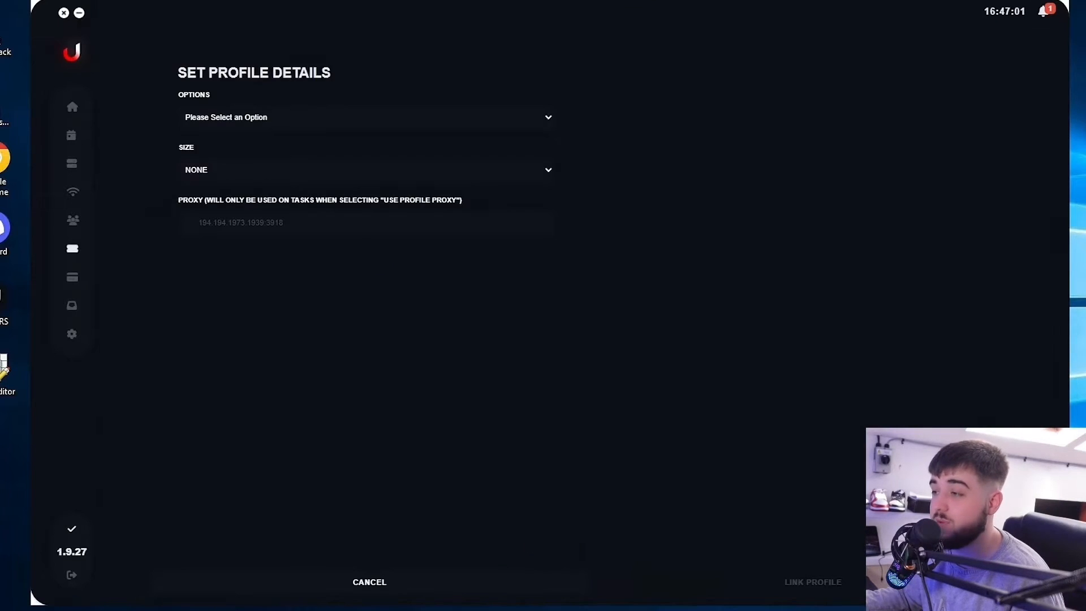
{"action": "left_click", "coordinate": [365, 119]}
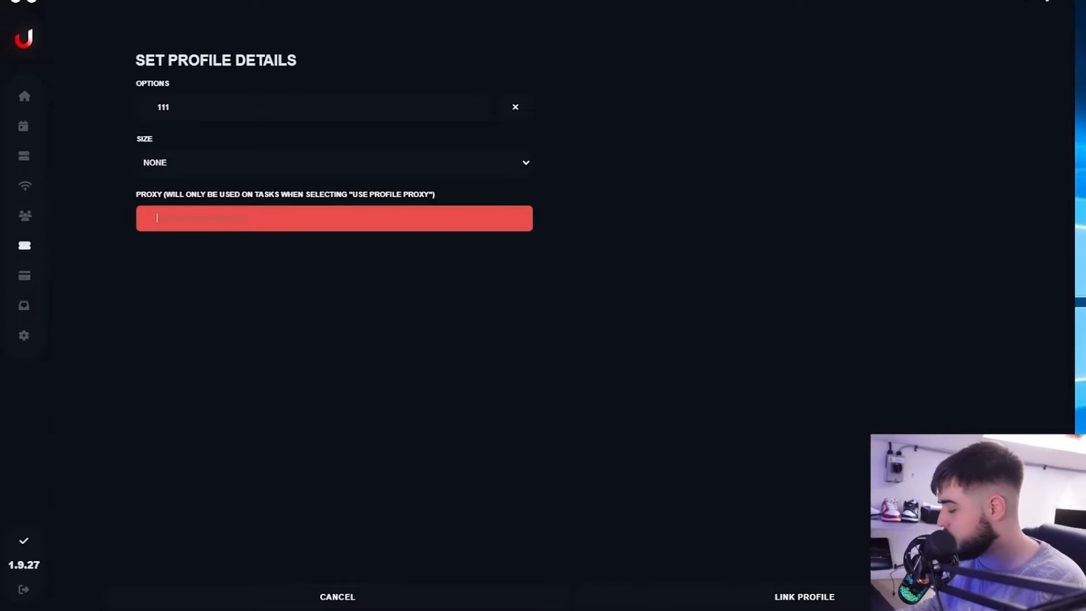
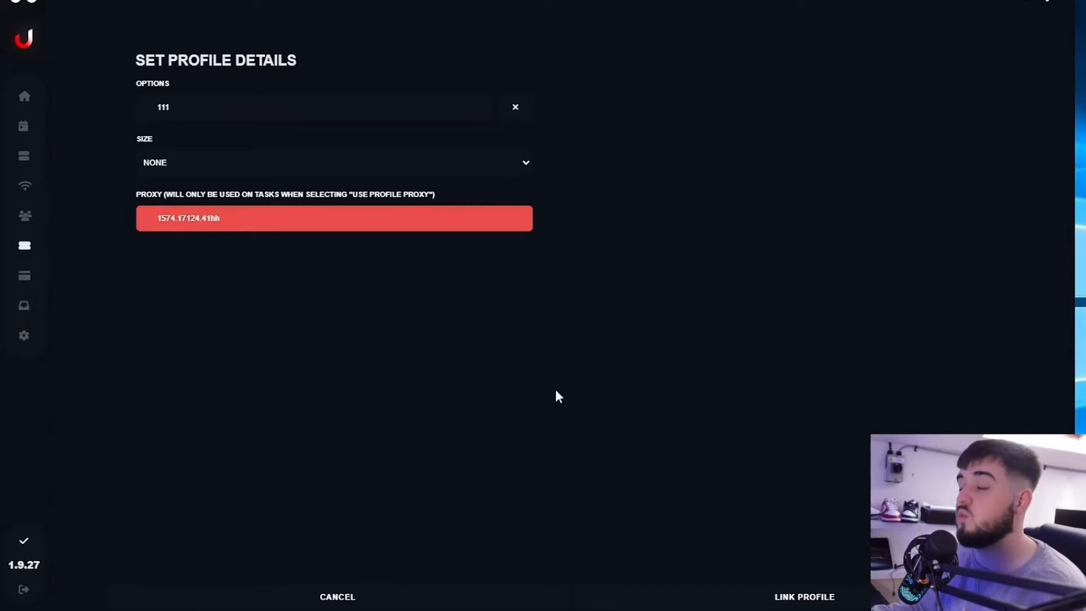
{"action": "left_click", "coordinate": [776, 597]}
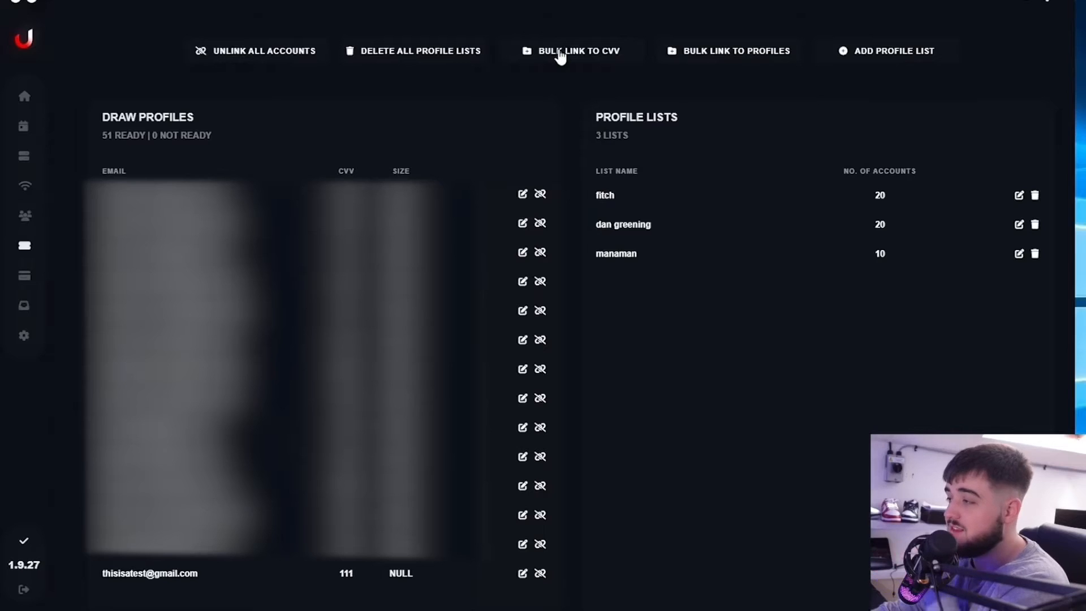
{"action": "left_click", "coordinate": [560, 54]}
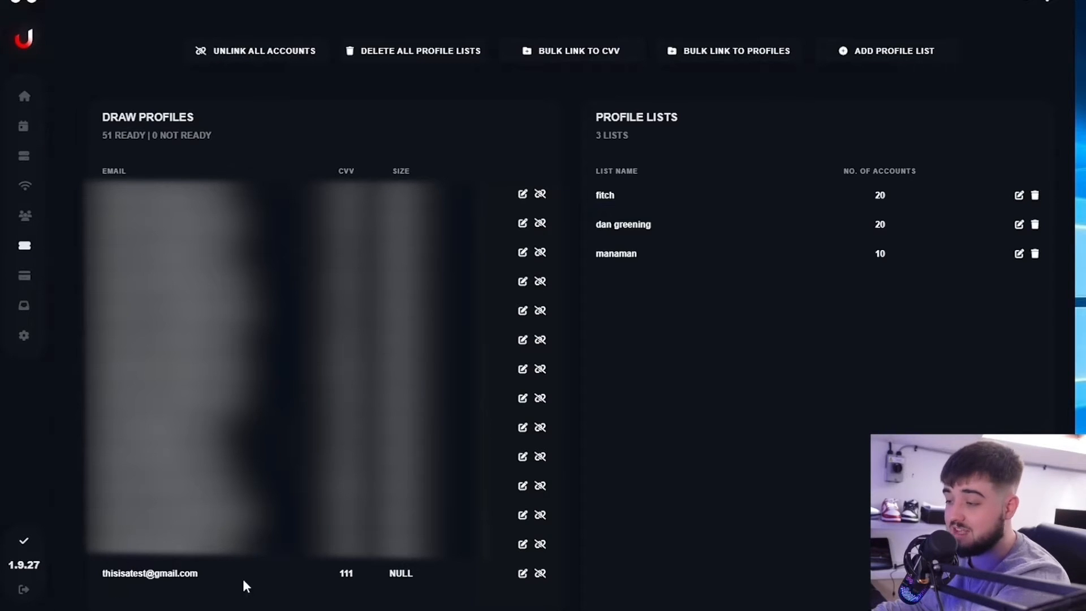
{"action": "left_click", "coordinate": [523, 573]}
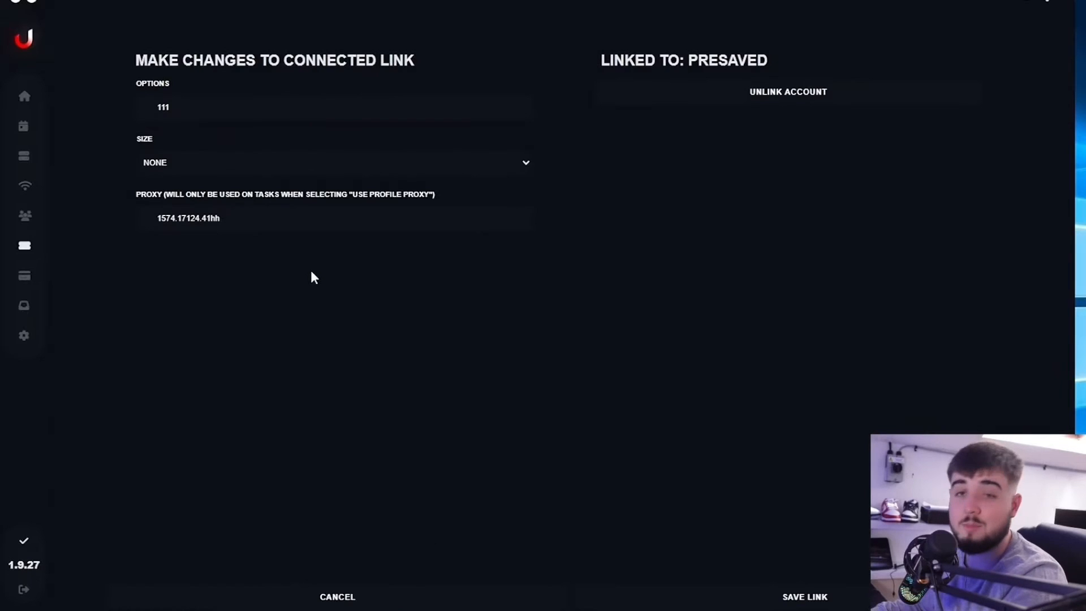
{"action": "left_click", "coordinate": [456, 585]}
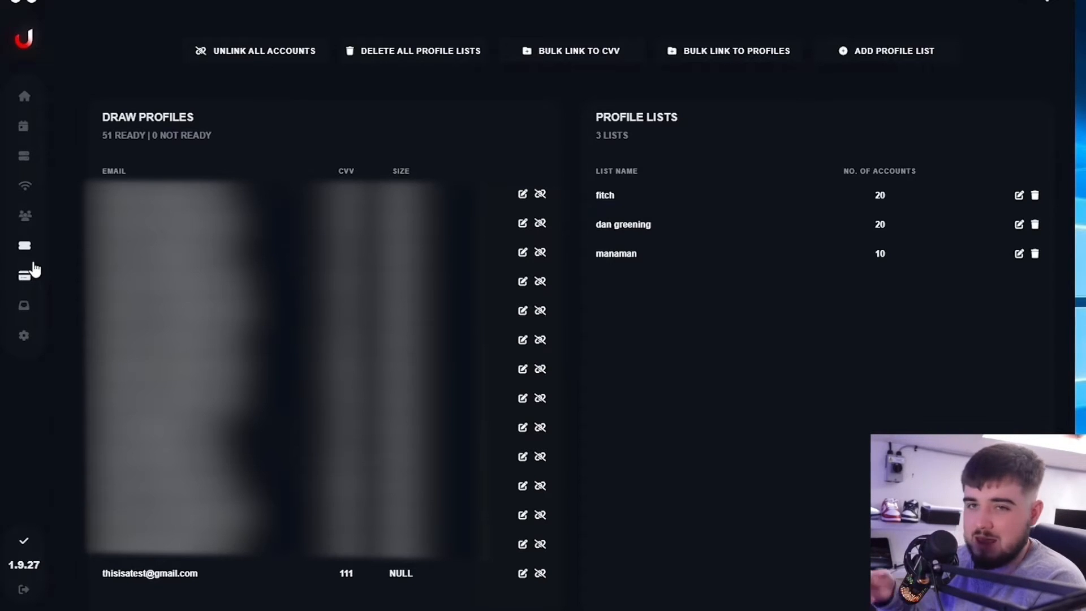
Go to the release calendar from the sidebar.
{"action": "left_click", "coordinate": [23, 128]}
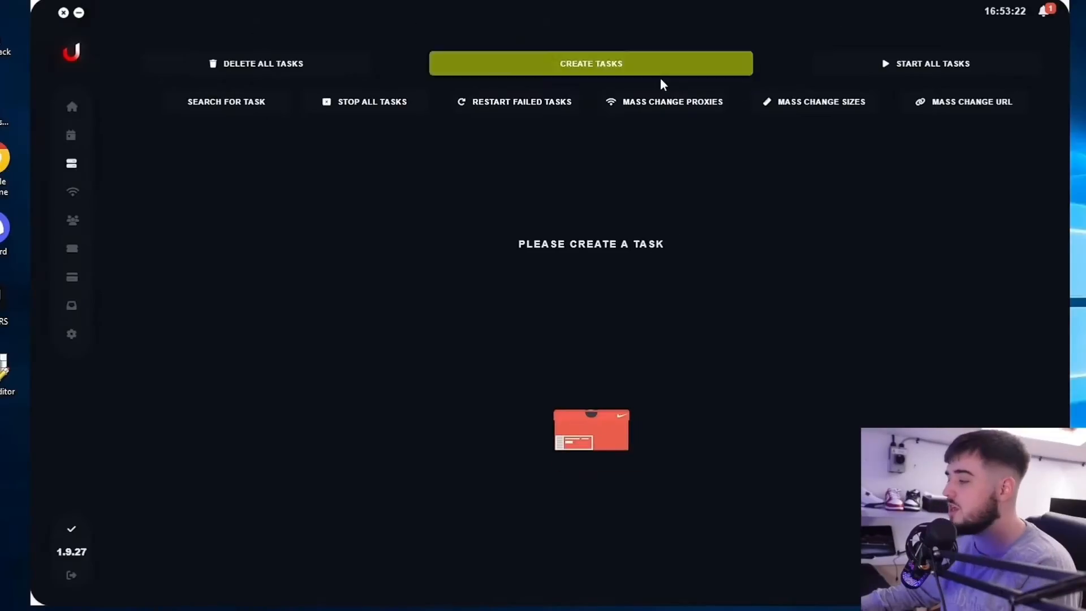
Start a new task with Save Session(s) entry type and the newly linked account's profile.
{"action": "left_click", "coordinate": [661, 71]}
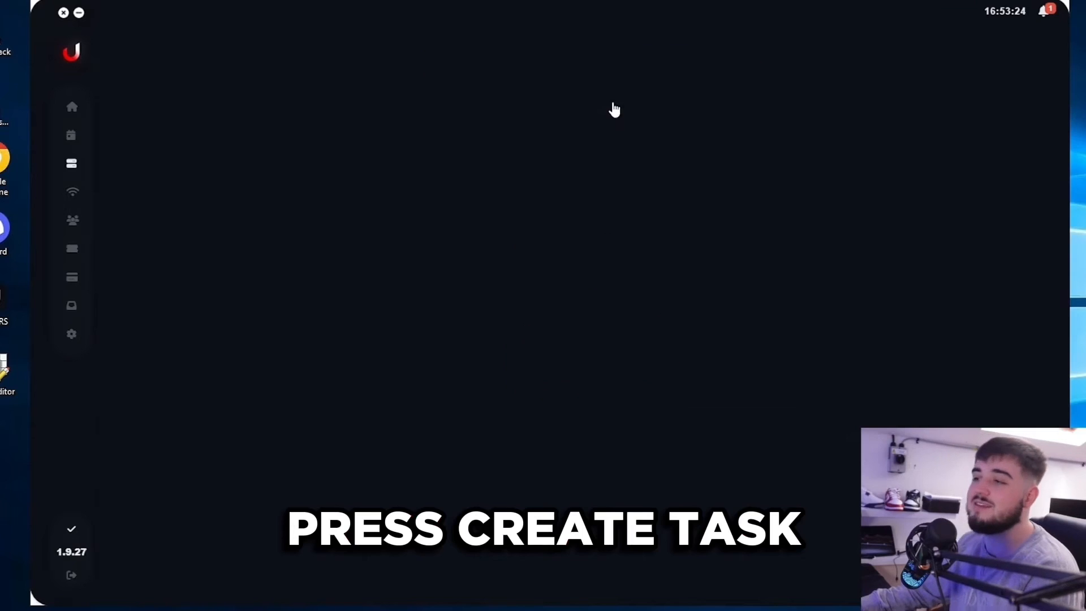
{"action": "left_click", "coordinate": [222, 159]}
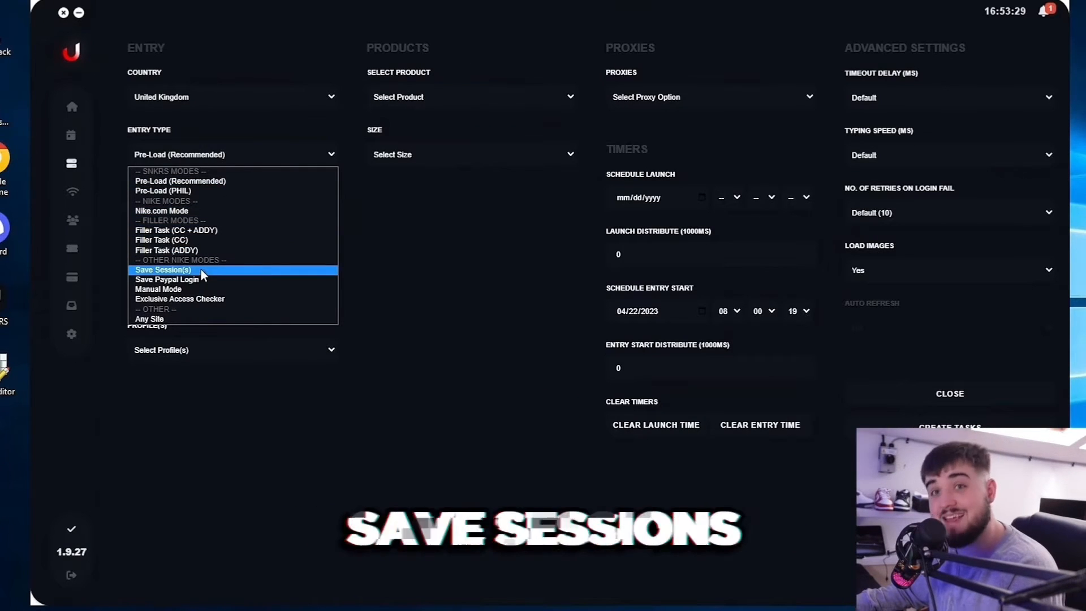
{"action": "left_click", "coordinate": [202, 269]}
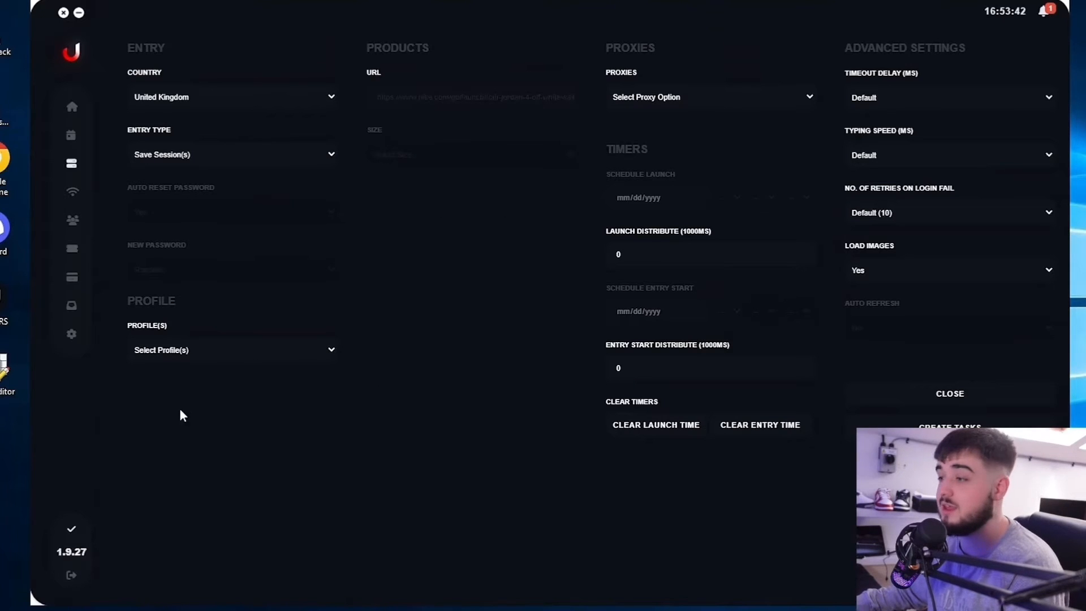
{"action": "left_click", "coordinate": [236, 354]}
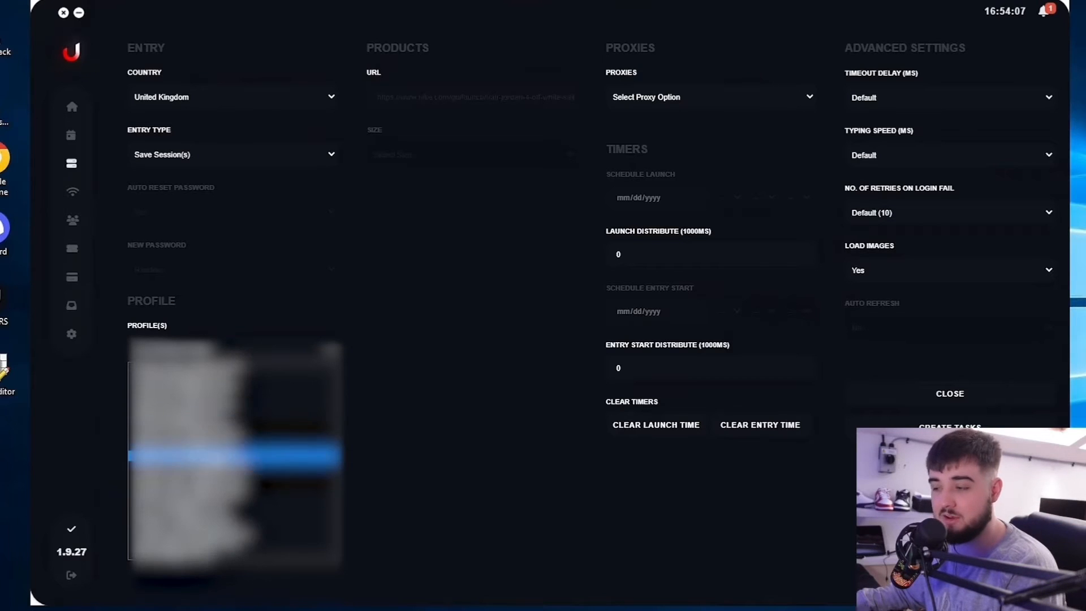
{"action": "left_click", "coordinate": [193, 558]}
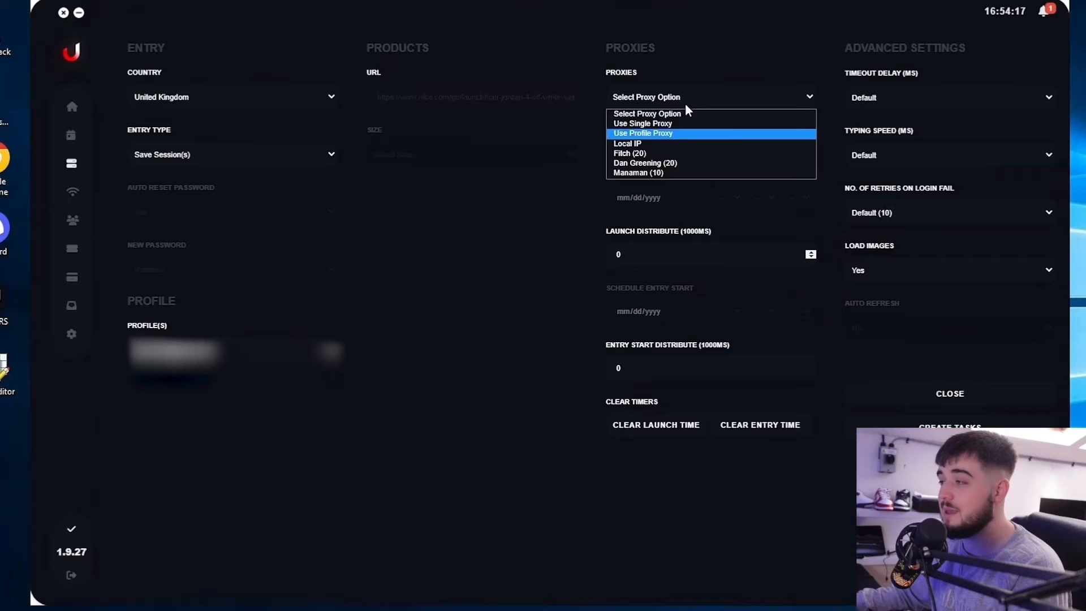
Set proxies to Use Profile Proxy and create the Save Session task.
{"action": "left_click", "coordinate": [701, 82]}
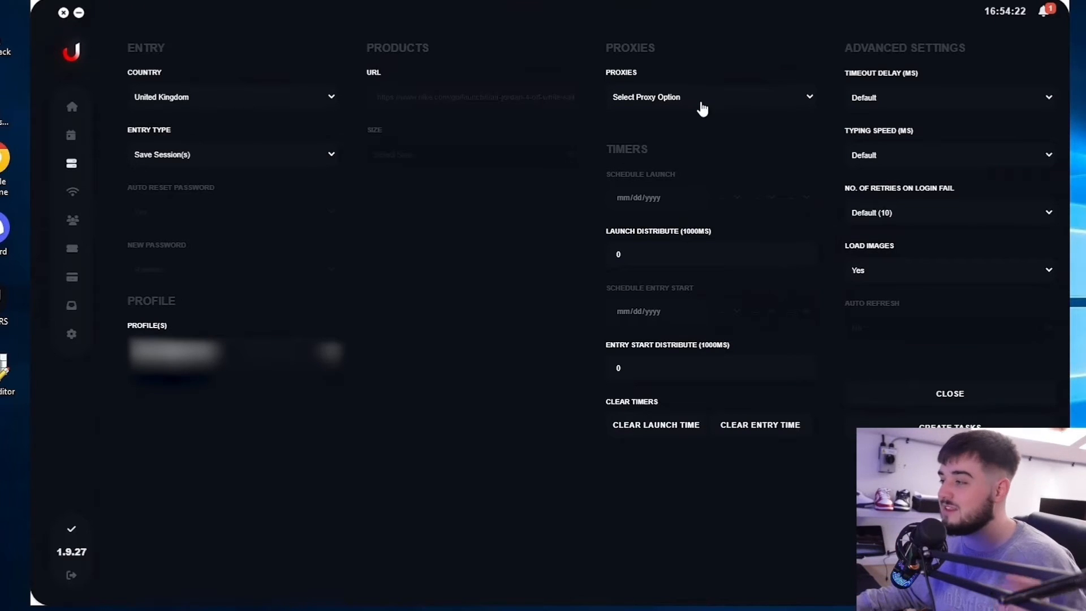
{"action": "left_click", "coordinate": [701, 100]}
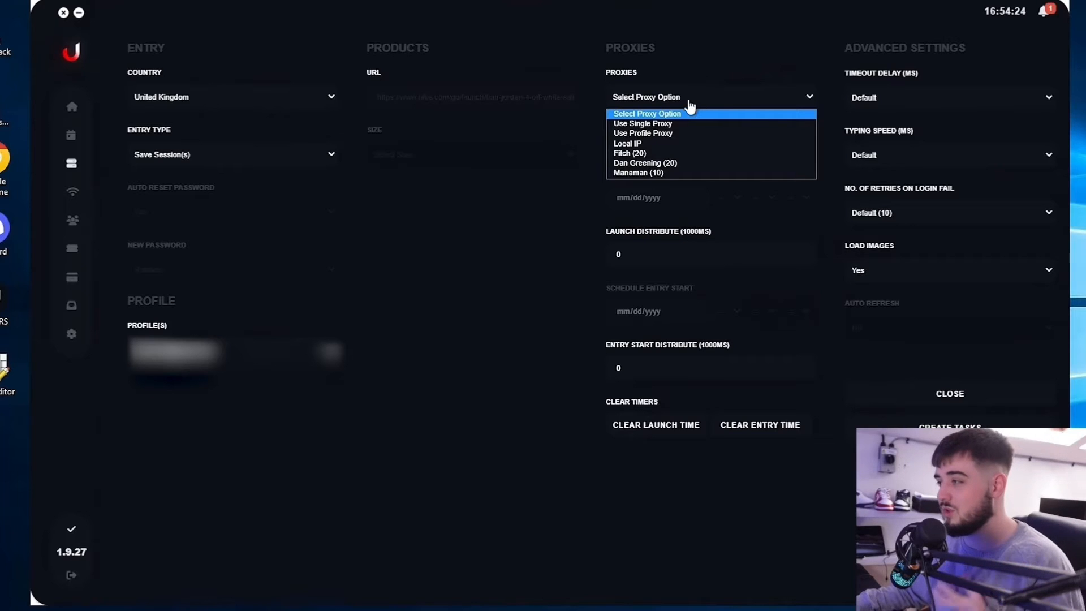
{"action": "left_click", "coordinate": [662, 134]}
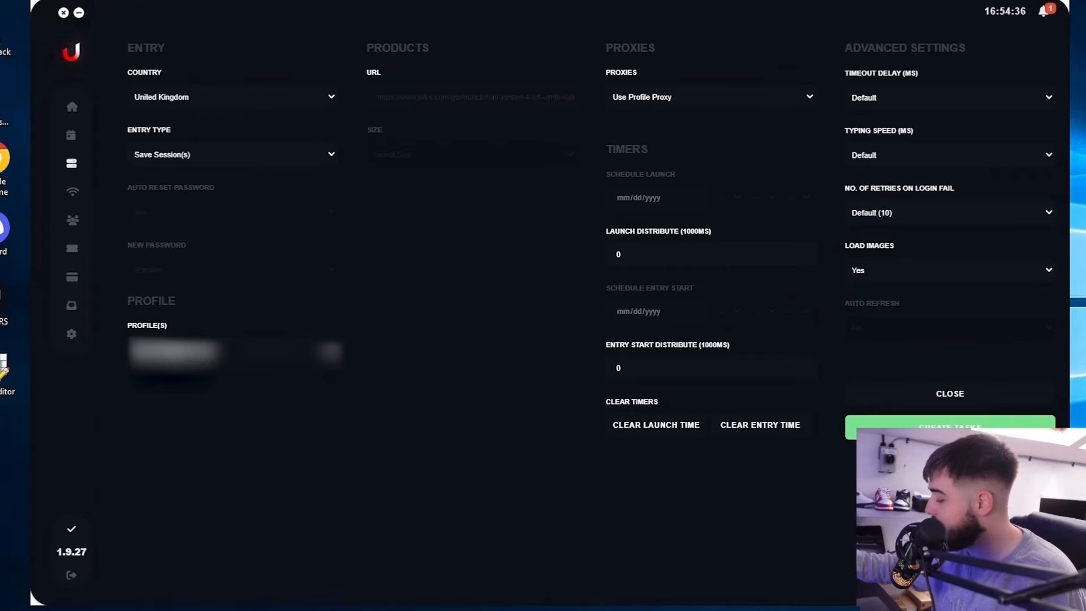
{"action": "left_click", "coordinate": [950, 427]}
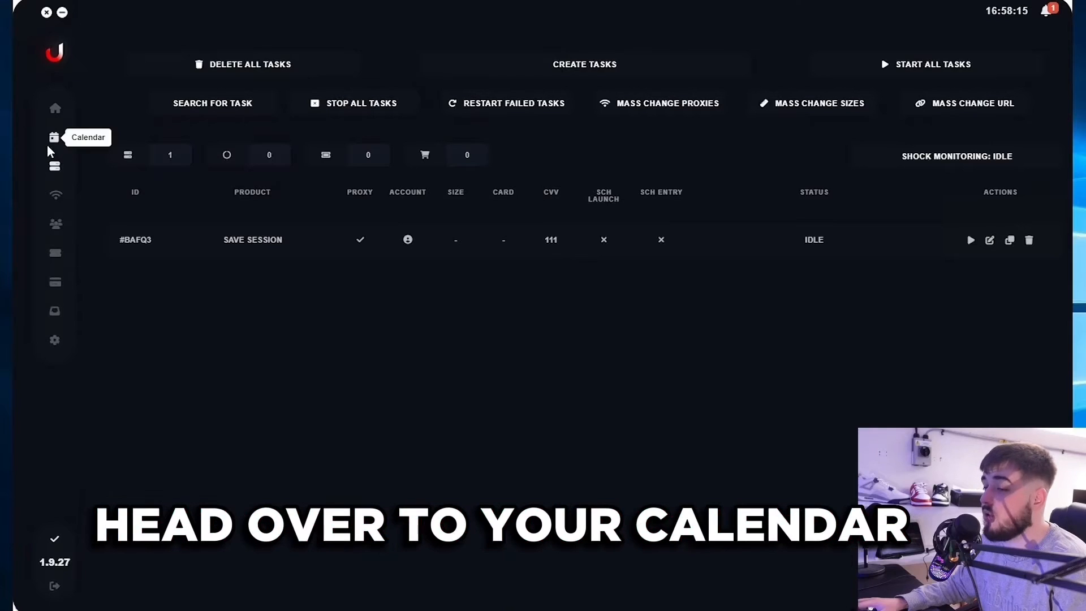
Start a task for the Air Jordan 1 Retro High OG Women's release from the calendar.
{"action": "left_click", "coordinate": [57, 136]}
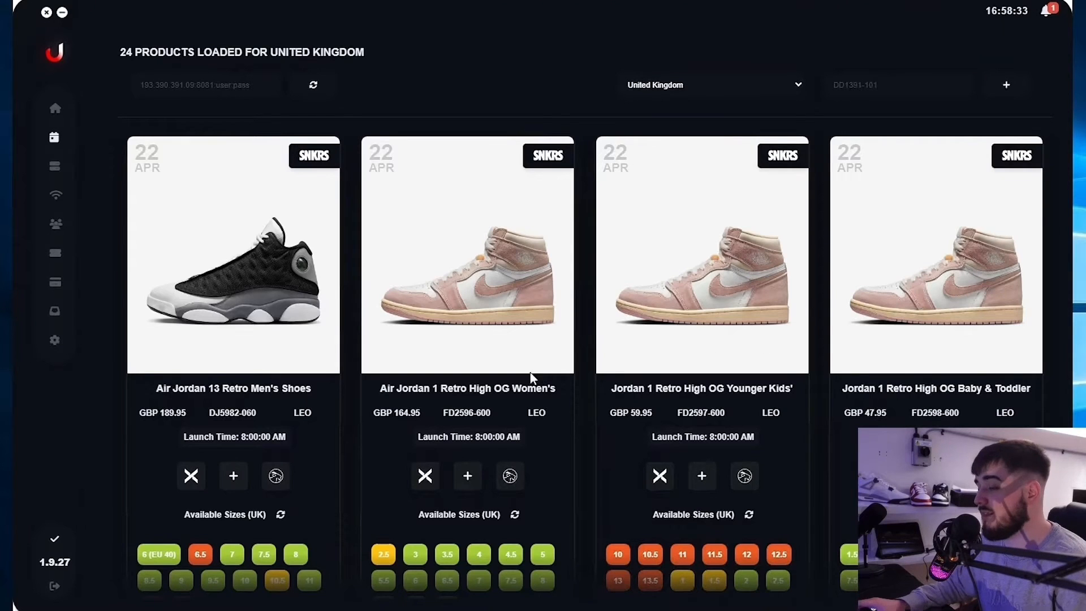
{"action": "left_click", "coordinate": [460, 485]}
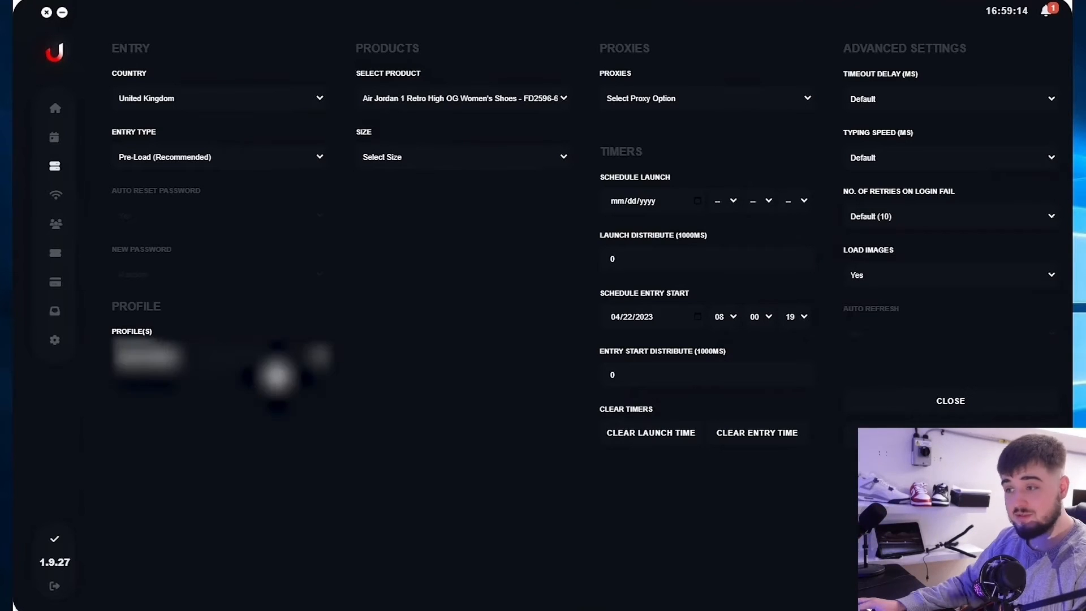
Assign the draw profile chosen from the Profile(s) list to the Air Jordan task.
{"action": "left_click", "coordinate": [274, 371]}
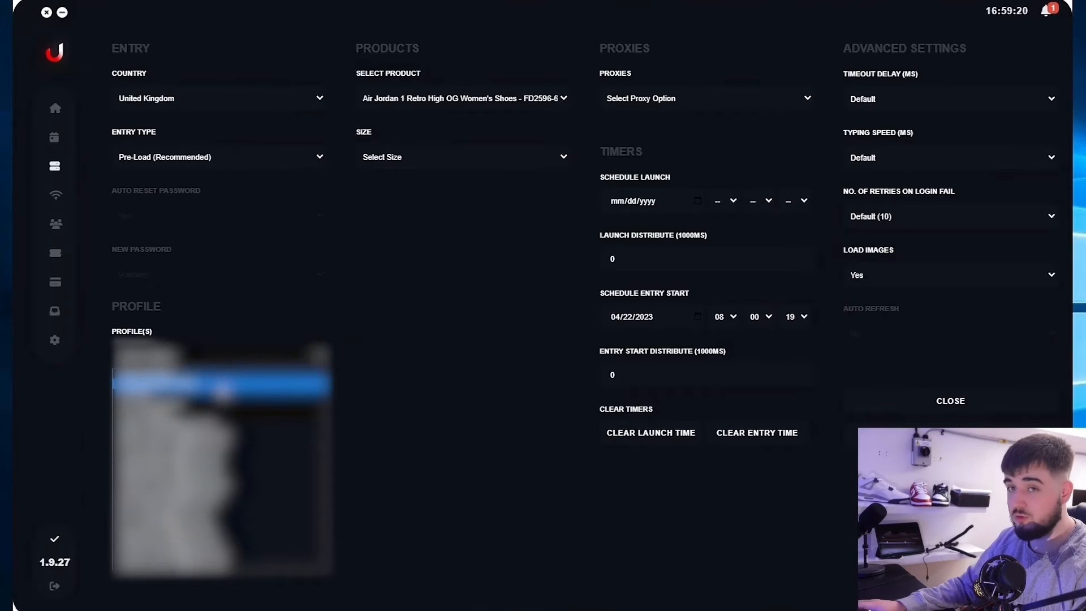
{"action": "scroll", "coordinate": [224, 408], "scroll_direction": "down", "scroll_amount": 3}
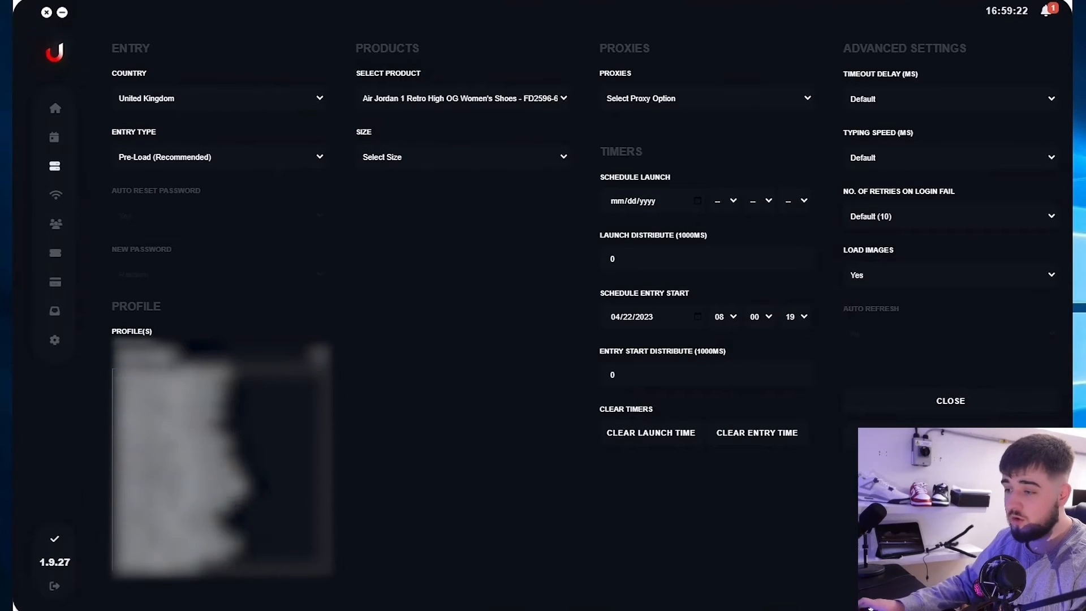
{"action": "left_click", "coordinate": [236, 565]}
{"action": "left_click", "coordinate": [245, 359]}
{"action": "scroll", "coordinate": [200, 532], "scroll_direction": "down", "scroll_amount": 3}
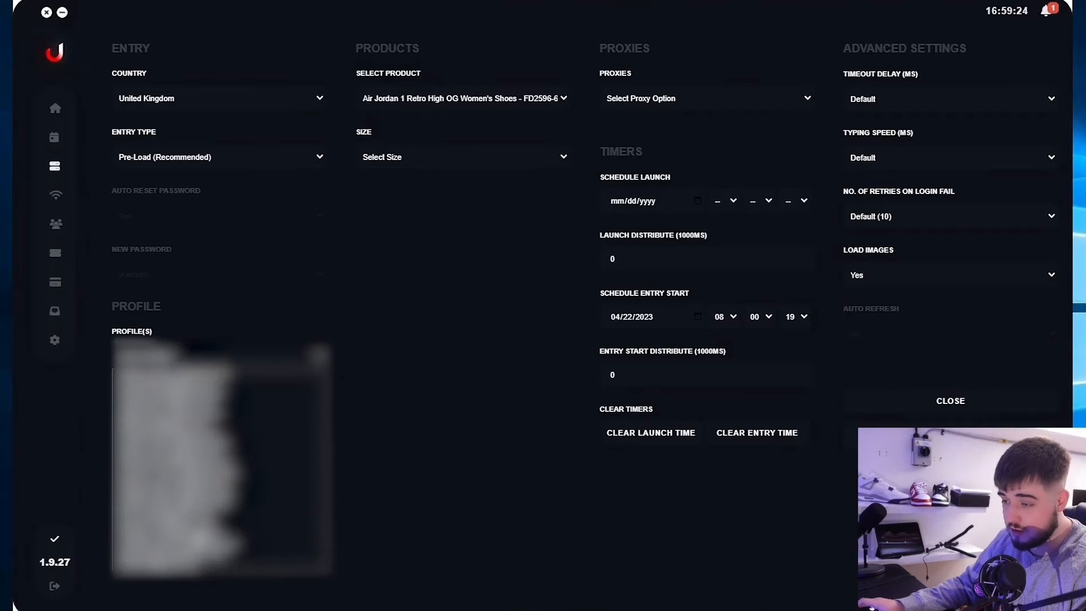
{"action": "left_click", "coordinate": [201, 536]}
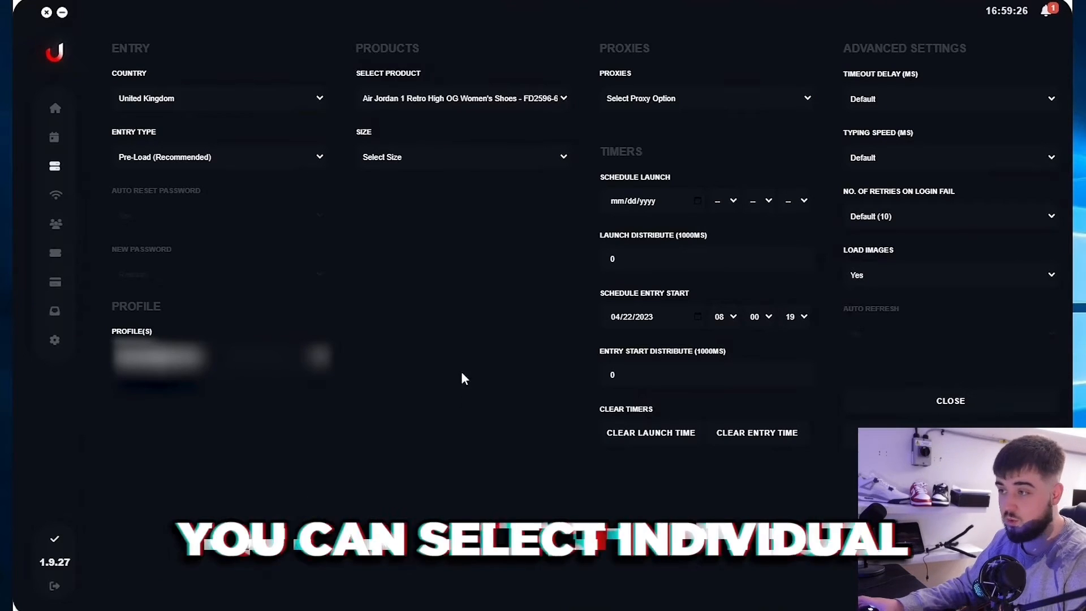
{"action": "left_click", "coordinate": [509, 159]}
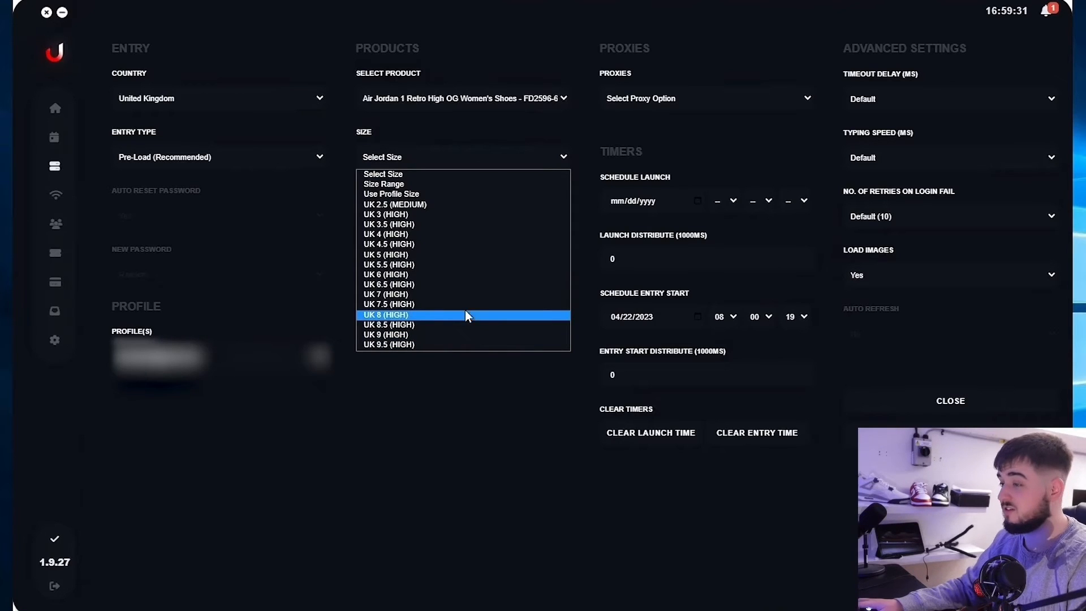
Choose a size range of UK 4.5 to UK 8.5 and set proxies to Use Profile Proxy.
{"action": "left_click", "coordinate": [430, 186]}
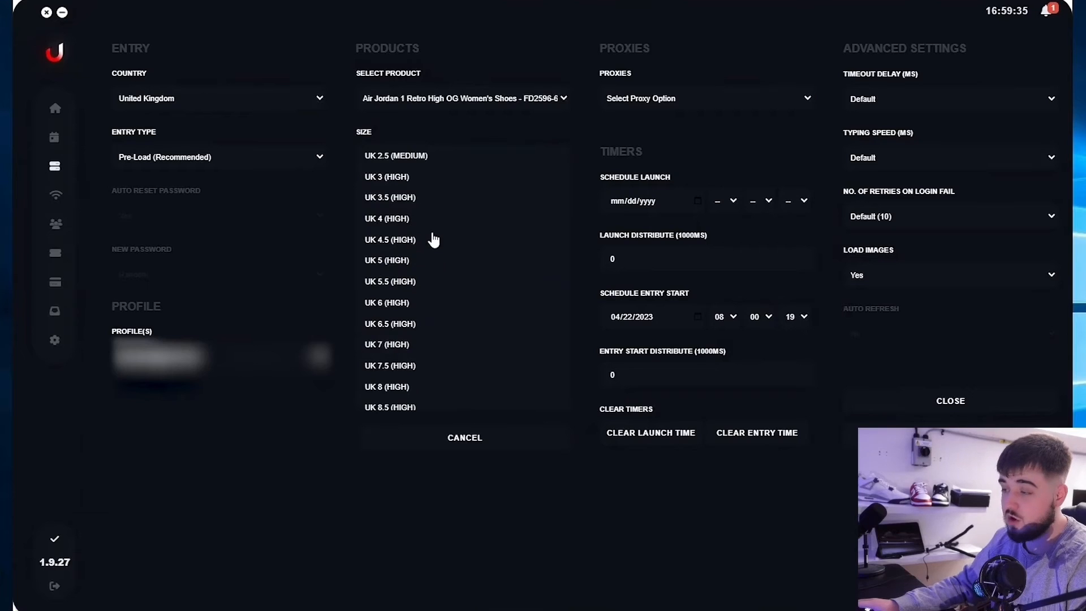
{"action": "left_click", "coordinate": [430, 240]}
{"action": "left_click_drag", "start_coordinate": [428, 297], "coordinate": [417, 365]}
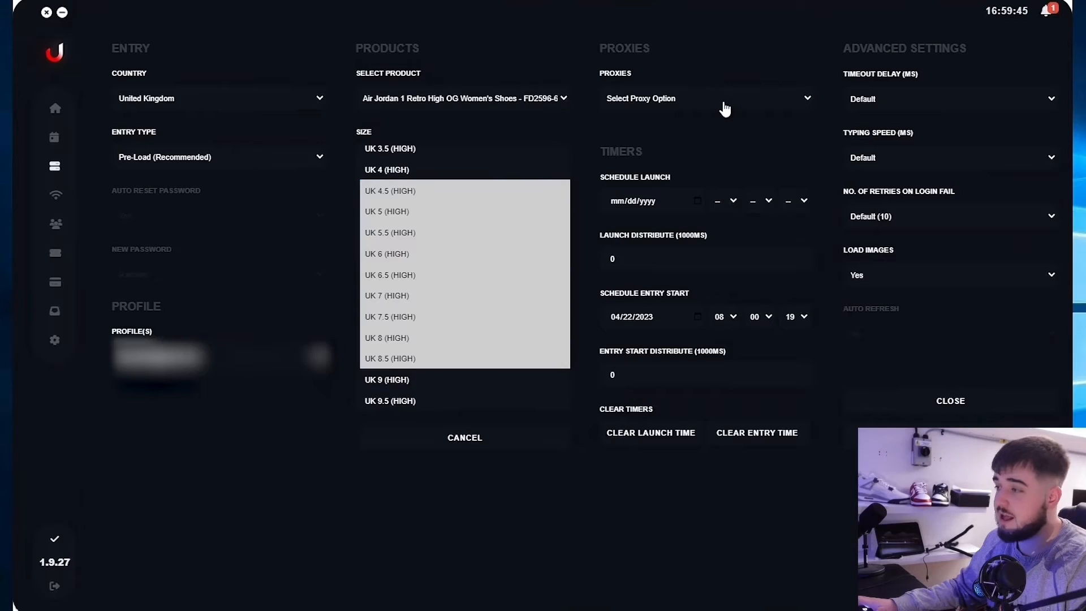
{"action": "left_click", "coordinate": [724, 107]}
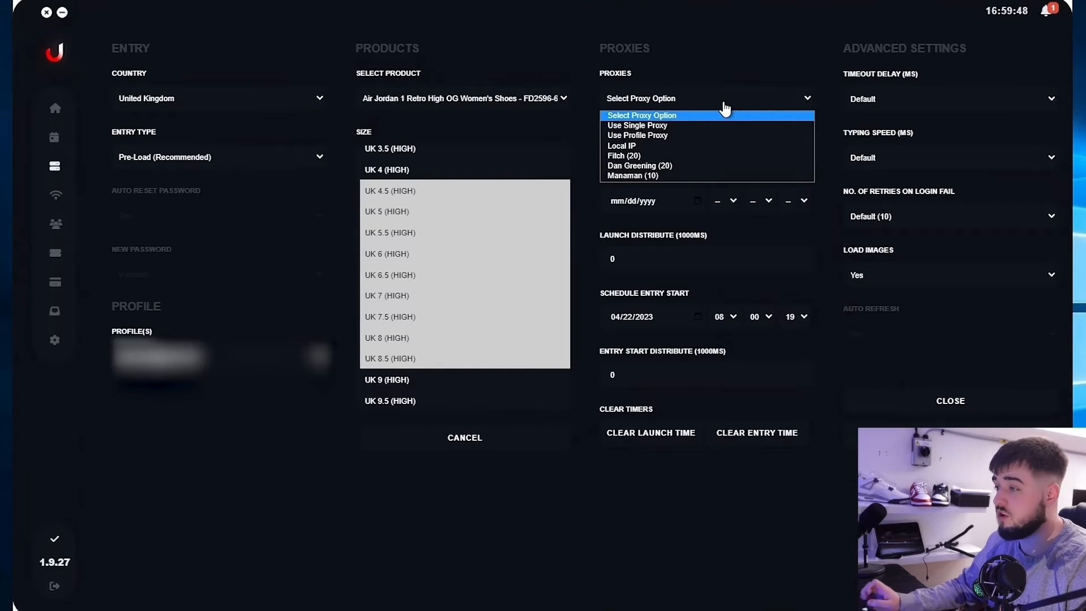
{"action": "left_click", "coordinate": [662, 135]}
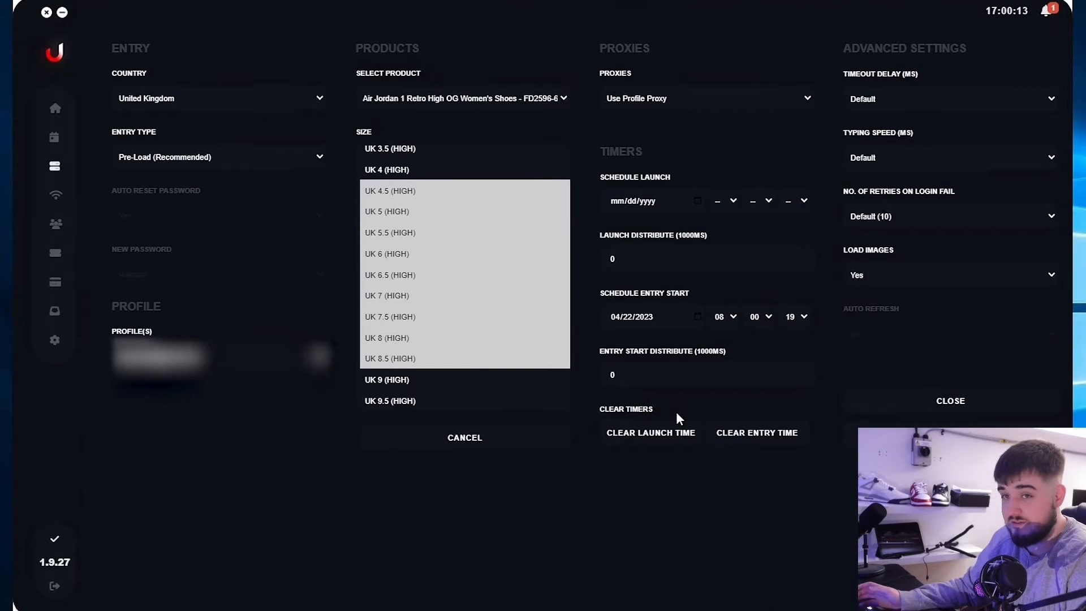
Divide the 15-minute DAN figure 780000 by 10 tasks in Calculator, getting 78000.
{"action": "left_click", "coordinate": [714, 378]}
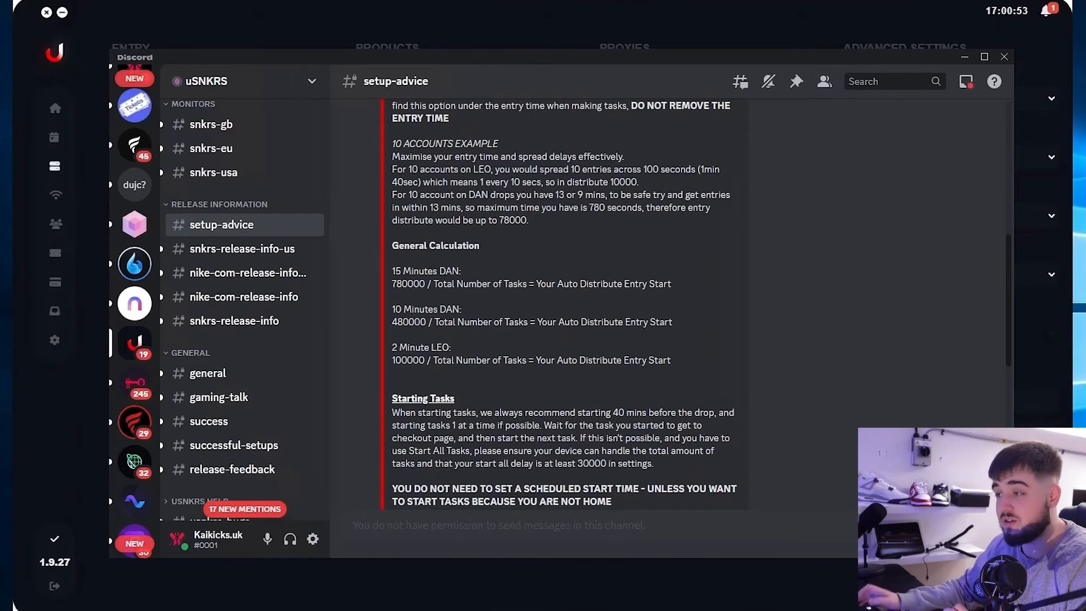
{"action": "left_click_drag", "start_coordinate": [392, 284], "coordinate": [419, 284]}
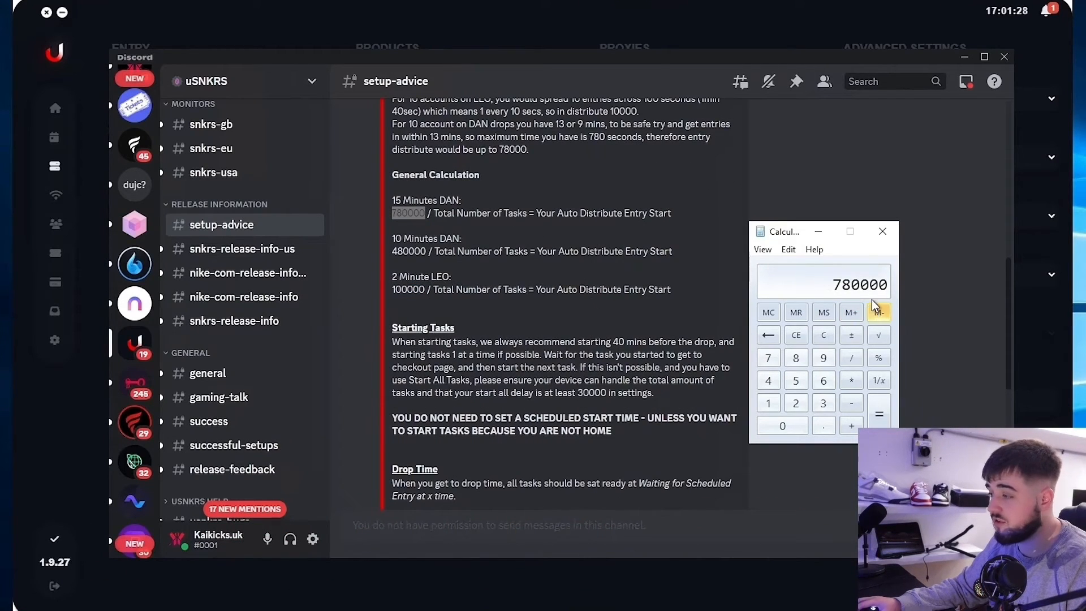
{"action": "left_click", "coordinate": [857, 355]}
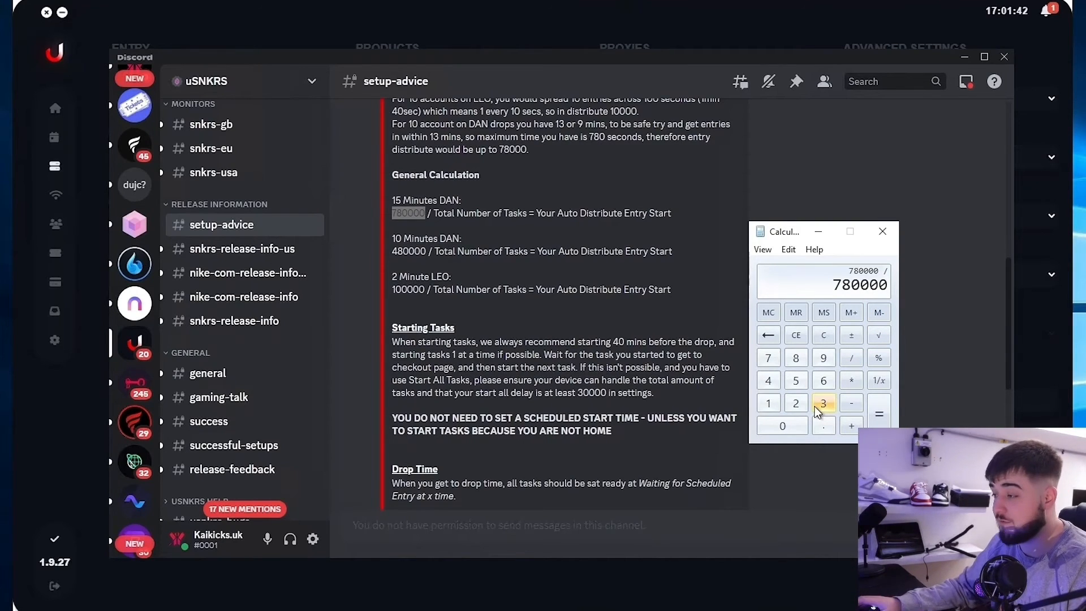
{"action": "left_click", "coordinate": [768, 403]}
{"action": "left_click", "coordinate": [777, 427]}
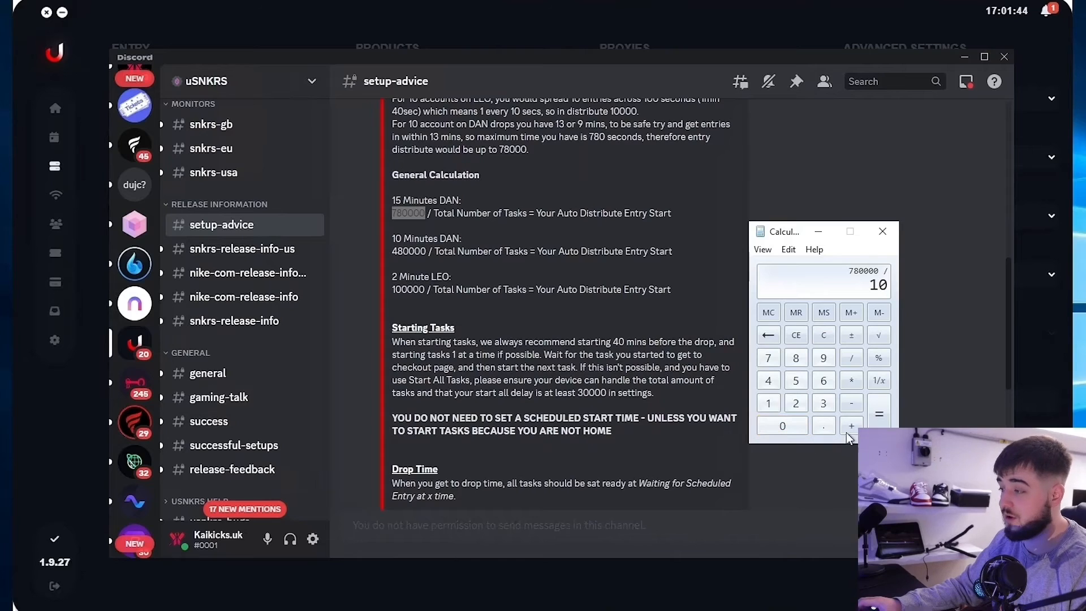
{"action": "left_click", "coordinate": [879, 414]}
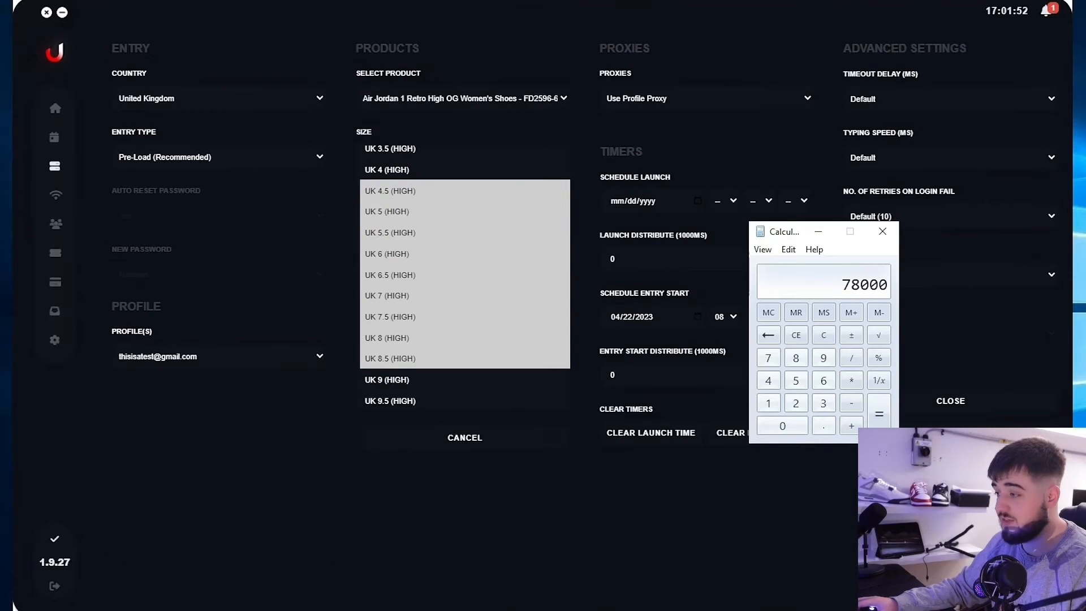
{"action": "left_click", "coordinate": [677, 351]}
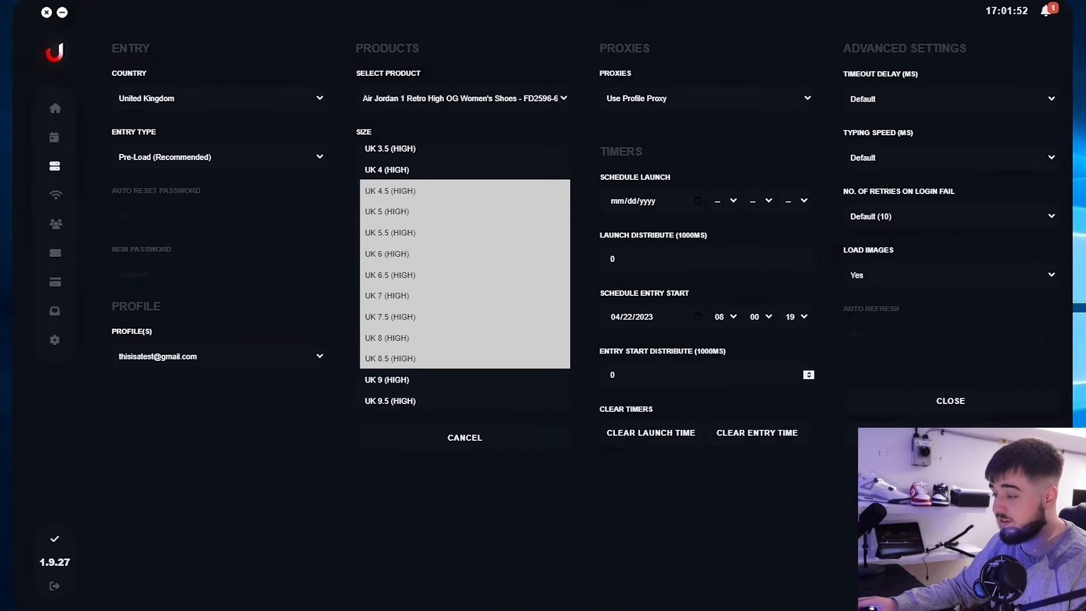
Set Entry Start Distribute to 78000, check the 2-minute LEO figure 100000, and create the task.
{"action": "key", "text": "BackSpace"}
{"action": "type", "text": "78000"}
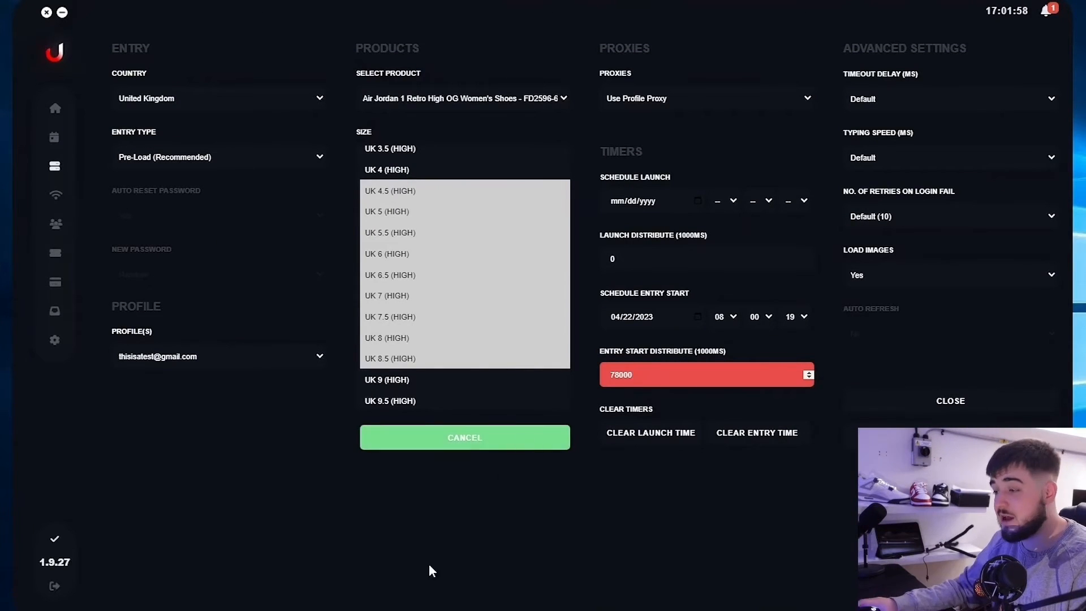
{"action": "left_click", "coordinate": [458, 605]}
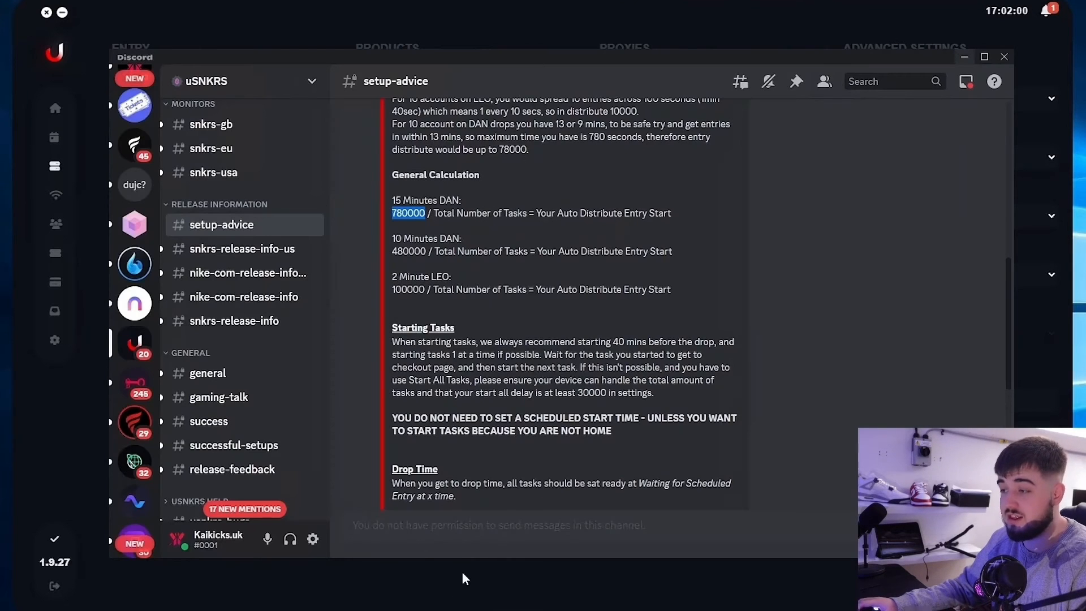
{"action": "left_click_drag", "start_coordinate": [393, 277], "coordinate": [466, 277]}
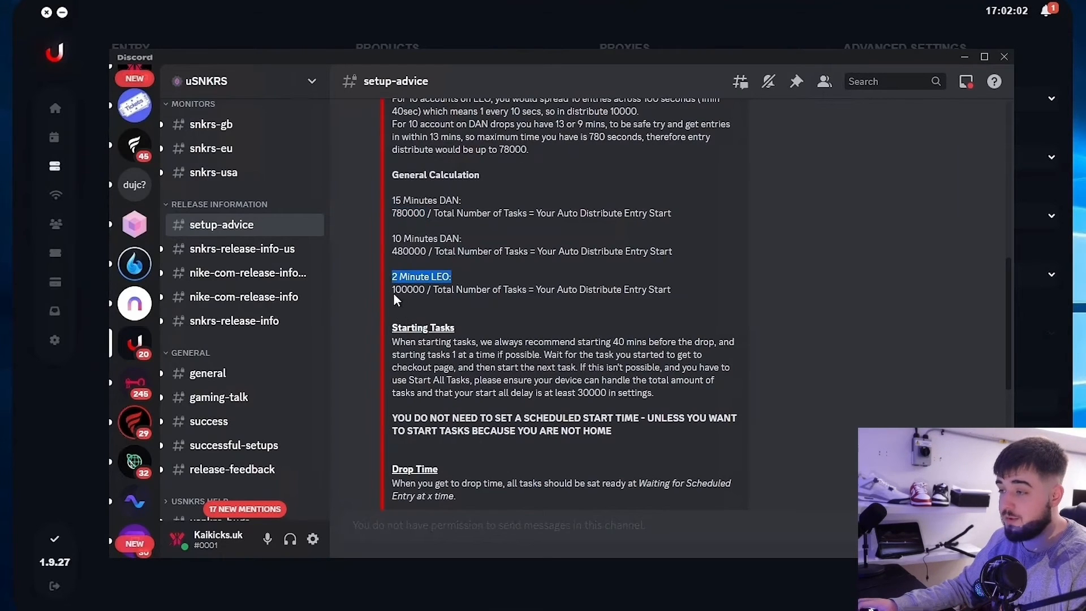
{"action": "left_click_drag", "start_coordinate": [393, 289], "coordinate": [427, 290]}
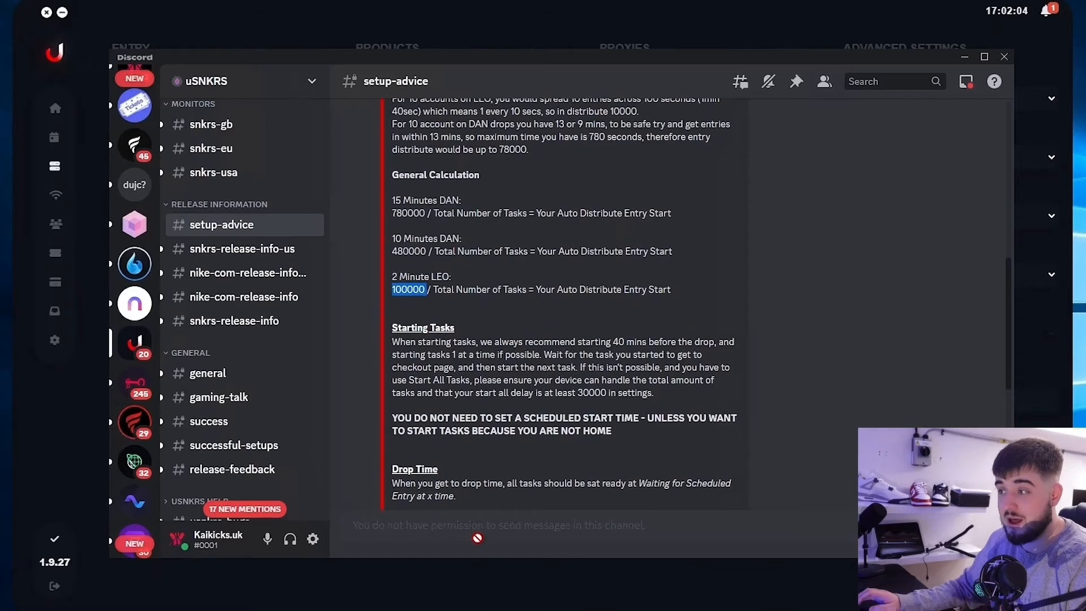
{"action": "left_click", "coordinate": [961, 60]}
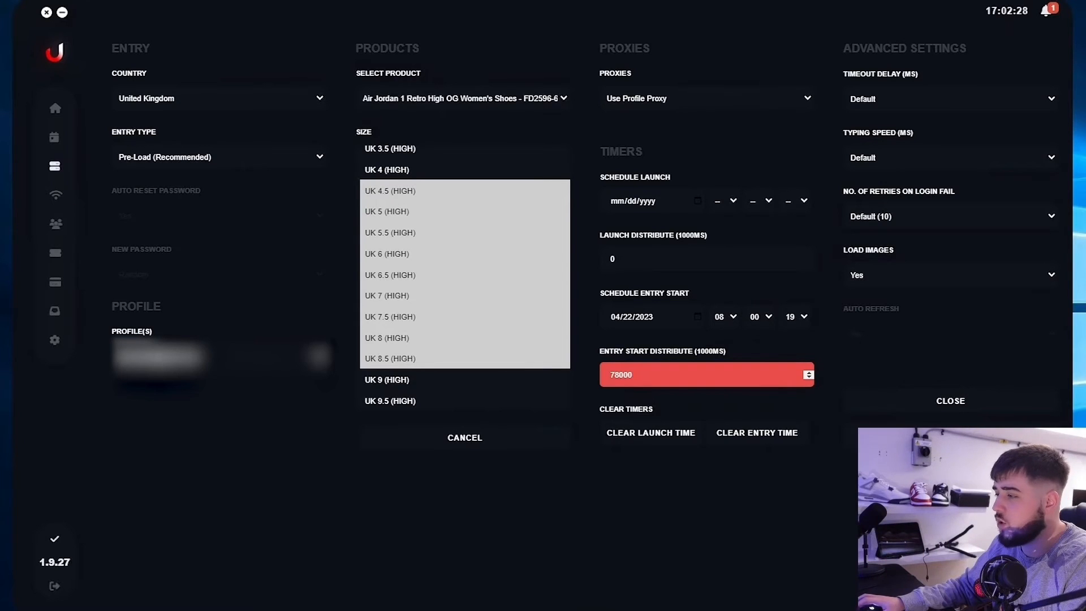
{"action": "left_click", "coordinate": [932, 399]}
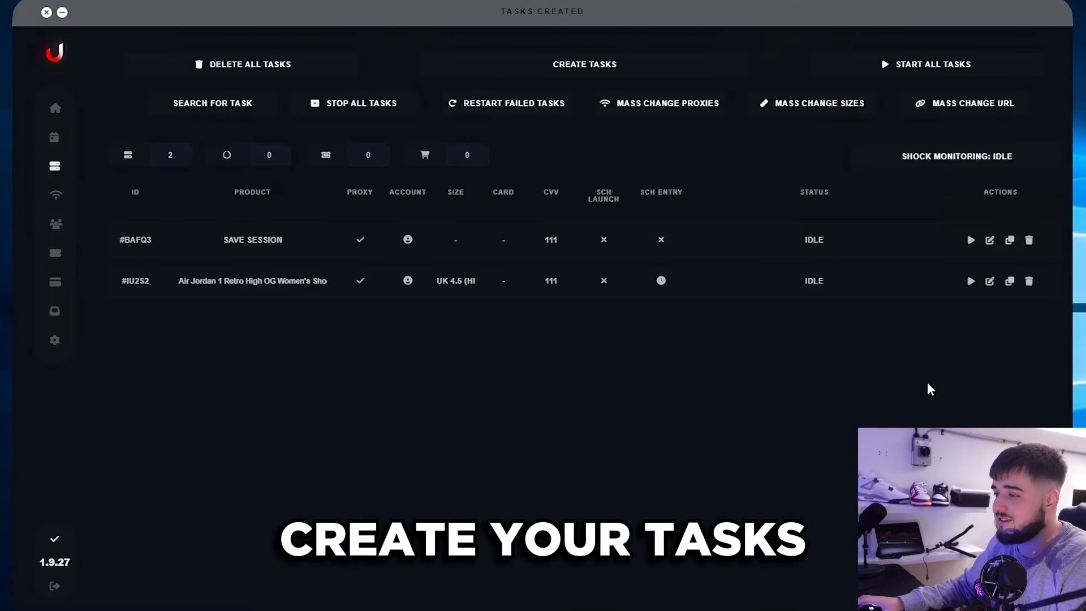